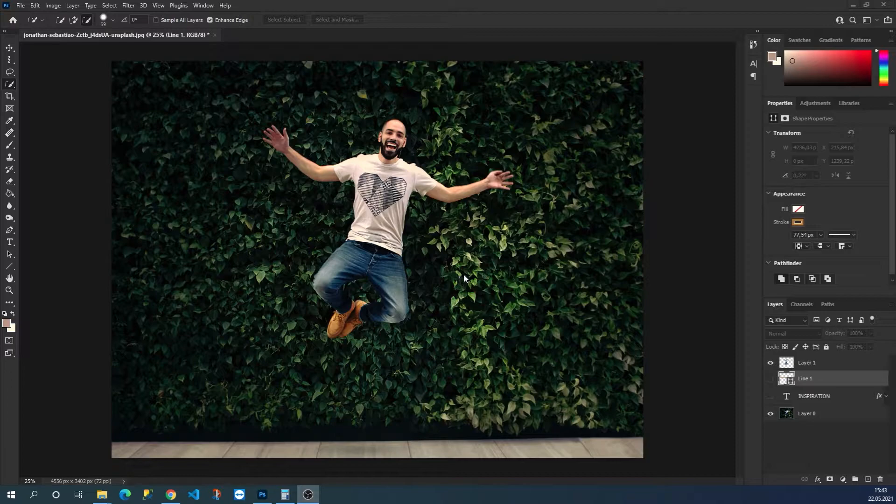
Step: Show the INSPIRATION text layer and the Line 1 shape layer to preview the finished composition
{"action": "left_click", "coordinate": [771, 396]}
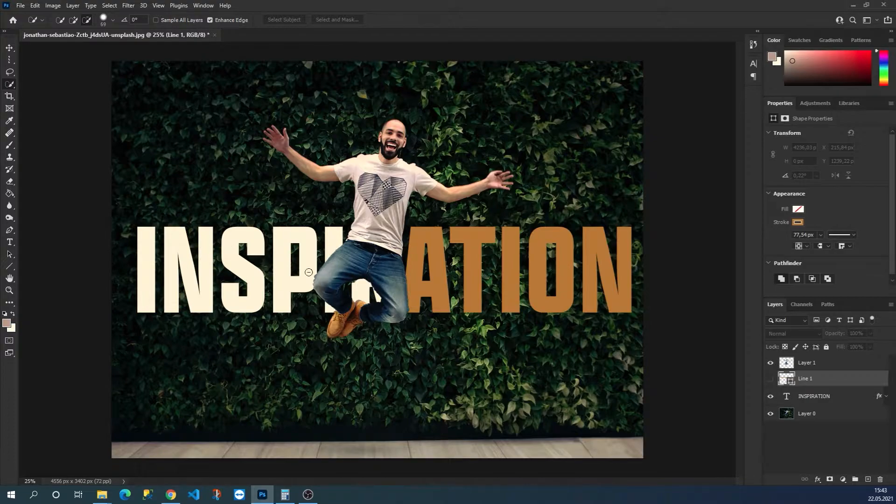
{"action": "left_click", "coordinate": [771, 380]}
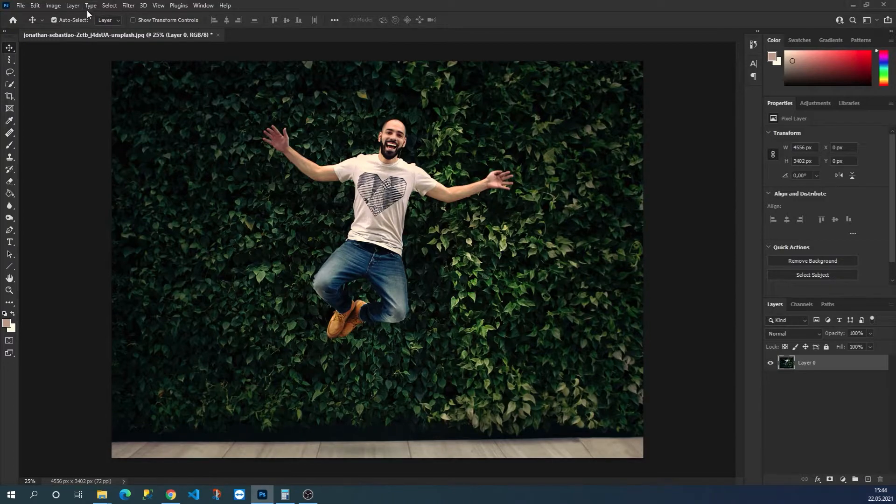
Step: Select the jumping man in the photo automatically with the Subject selection command
{"action": "left_click", "coordinate": [109, 6]}
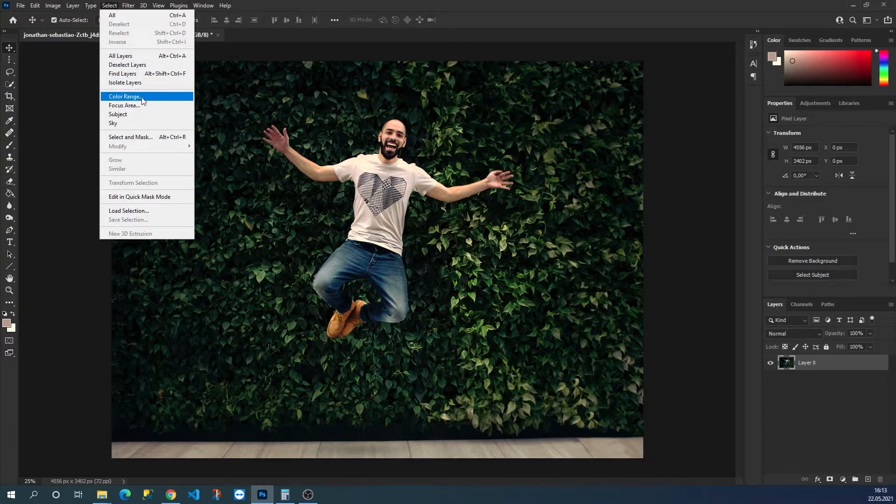
{"action": "left_click", "coordinate": [136, 115]}
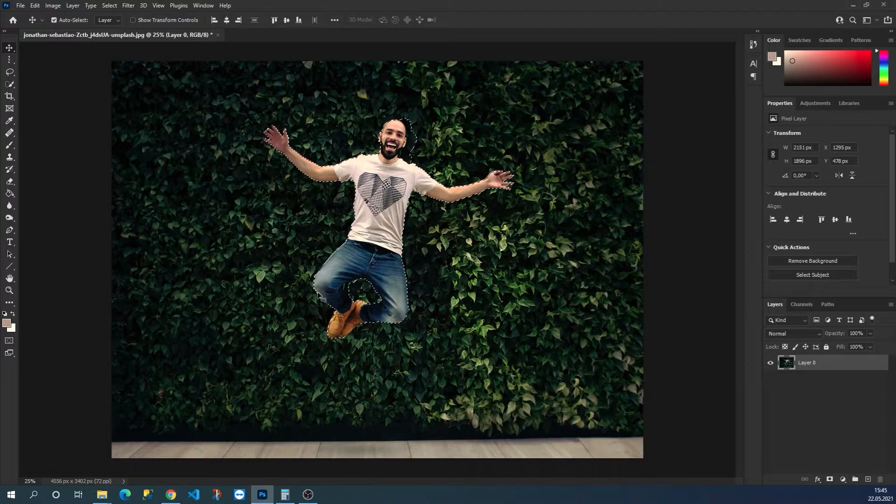
{"action": "left_click", "coordinate": [107, 6]}
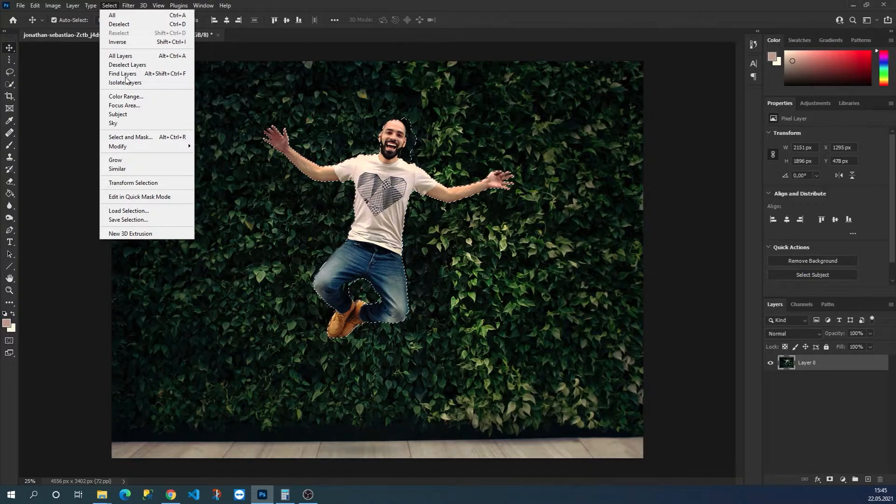
{"action": "left_click", "coordinate": [289, 11]}
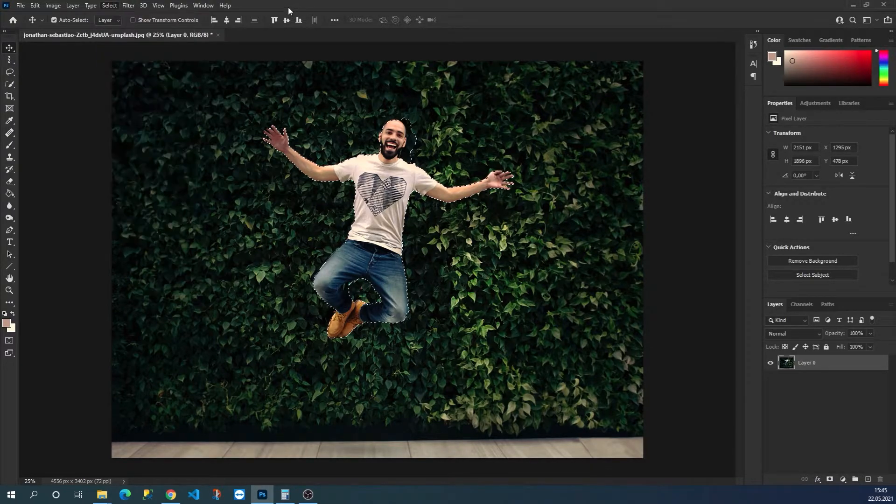
Step: Subtract the excess background beside the man's head from the selection with the Quick Selection tool
{"action": "left_click", "coordinate": [9, 86]}
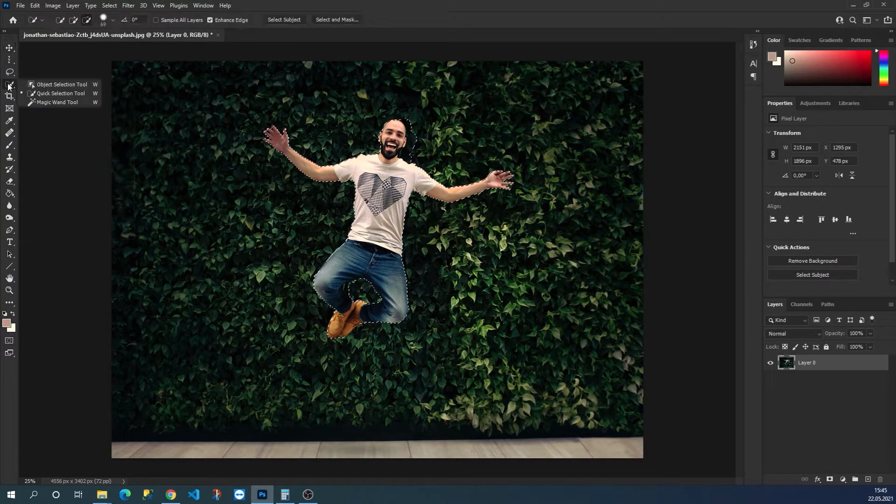
{"action": "left_click", "coordinate": [58, 94]}
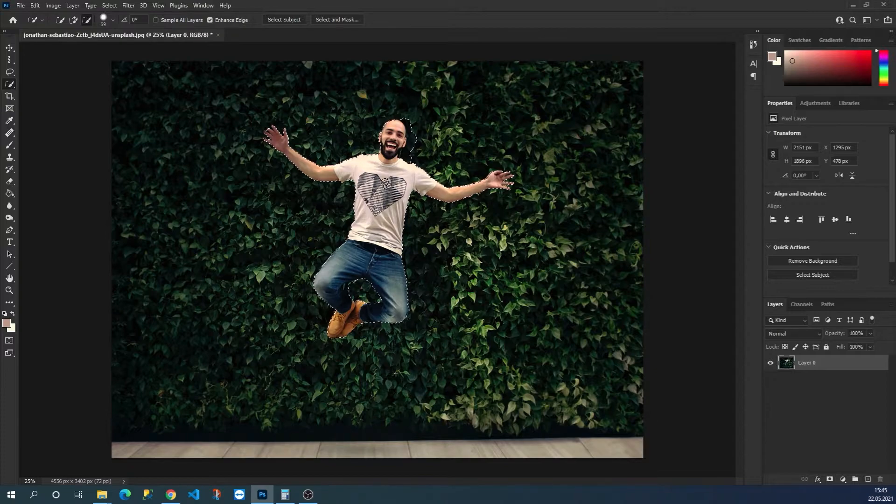
{"action": "key", "text": "ctrl+minus"}
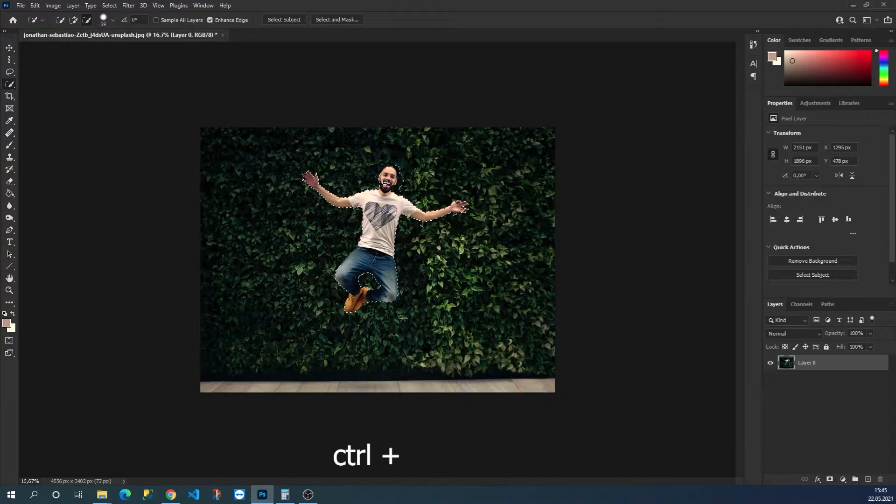
{"action": "key", "text": "ctrl+plus"}
{"action": "key", "text": "ctrl+plus"}
{"action": "key", "text": "ctrl+plus"}
{"action": "scroll", "coordinate": [385, 182], "scroll_direction": "up", "scroll_amount": 5}
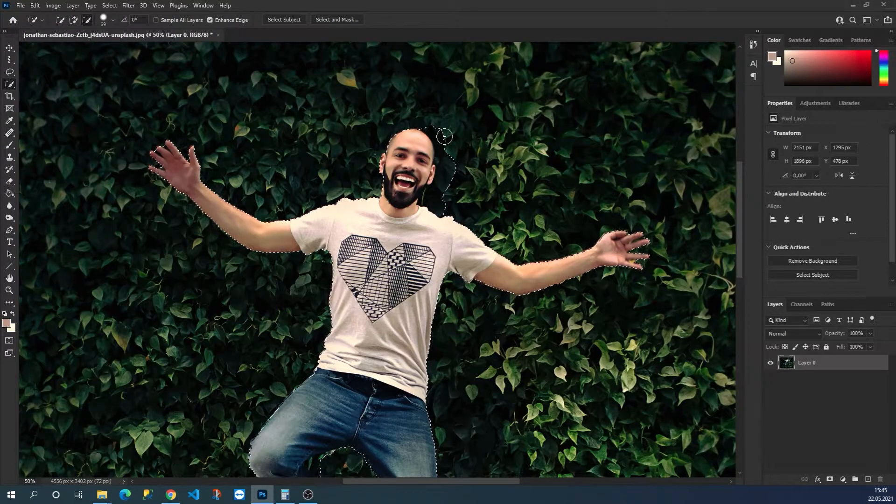
{"action": "left_click", "coordinate": [87, 21]}
{"action": "mouse_move", "coordinate": [430, 130]}
{"action": "left_mouse_down"}
{"action": "mouse_move", "coordinate": [450, 145]}
{"action": "mouse_move", "coordinate": [450, 187]}
{"action": "left_mouse_up"}
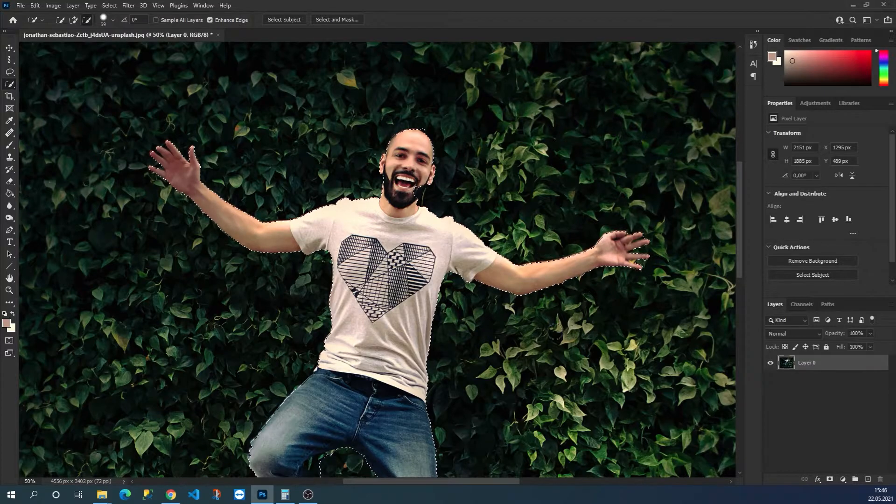
Step: Copy the selected man onto a new layer and check the cutout by temporarily hiding the original photo layer
{"action": "scroll", "coordinate": [535, 326], "scroll_direction": "down", "scroll_amount": 3}
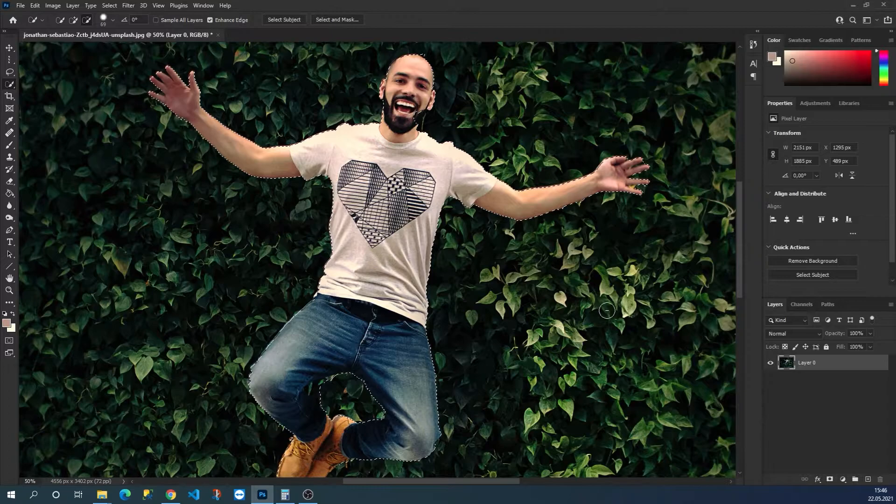
{"action": "scroll", "coordinate": [423, 195], "scroll_direction": "up", "scroll_amount": 4}
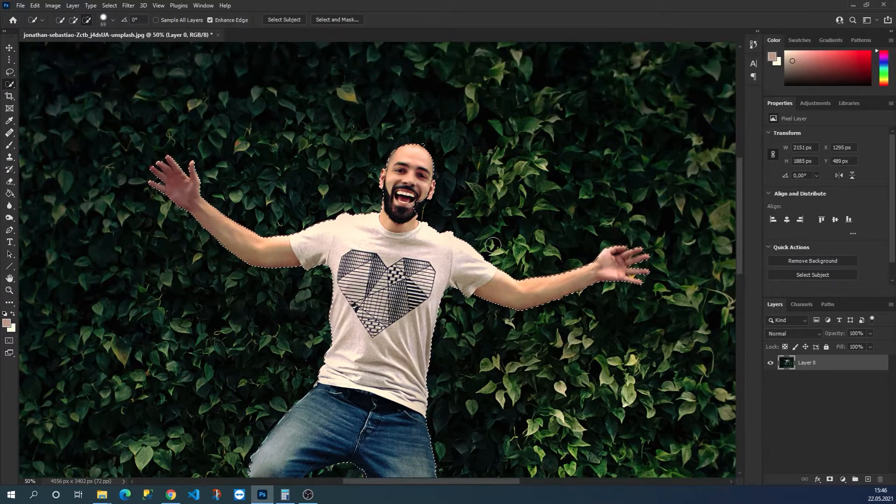
{"action": "scroll", "coordinate": [517, 229], "scroll_direction": "down", "scroll_amount": 1}
{"action": "scroll", "coordinate": [517, 229], "scroll_direction": "up", "scroll_amount": 1}
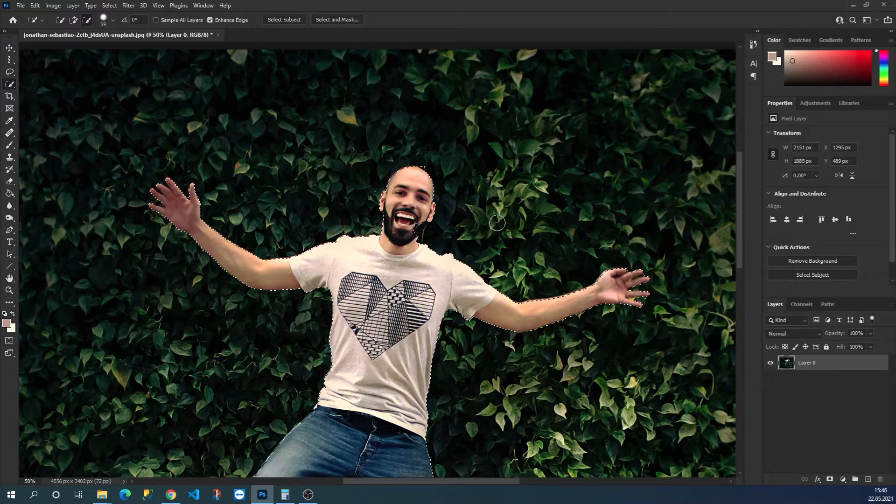
{"action": "scroll", "coordinate": [487, 219], "scroll_direction": "down", "scroll_amount": 1}
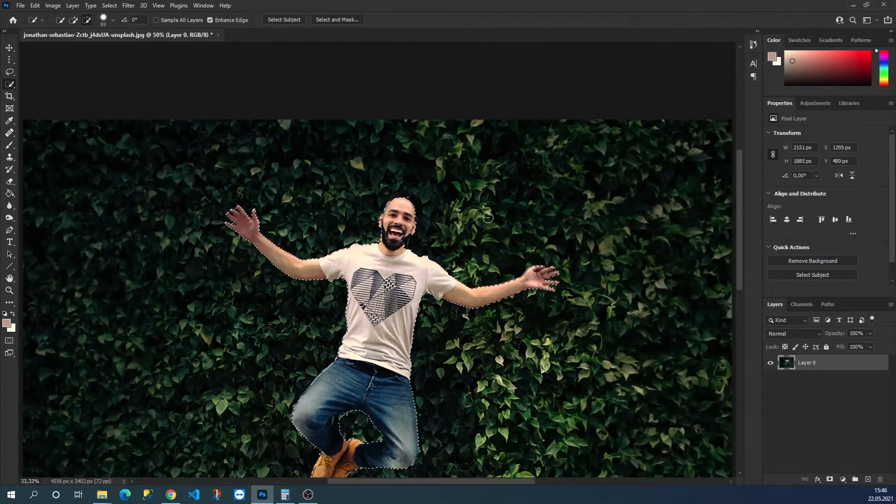
{"action": "scroll", "coordinate": [488, 219], "scroll_direction": "down", "scroll_amount": 1}
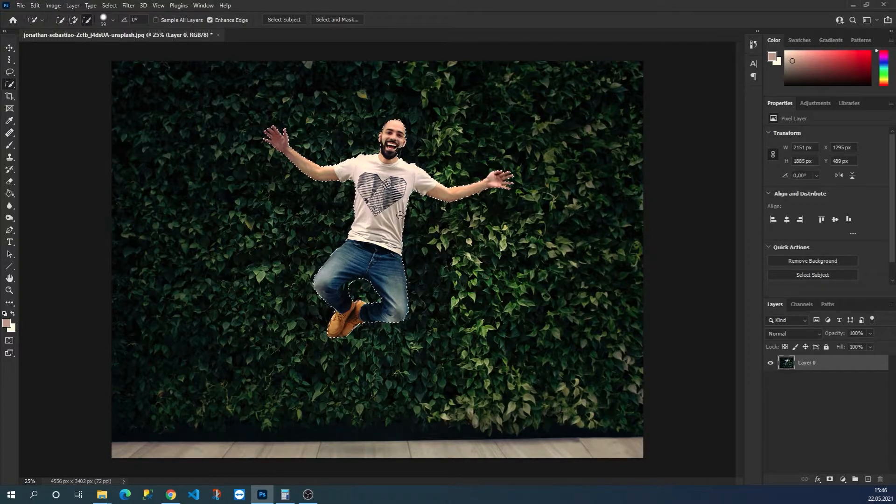
{"action": "key", "text": "ctrl+j"}
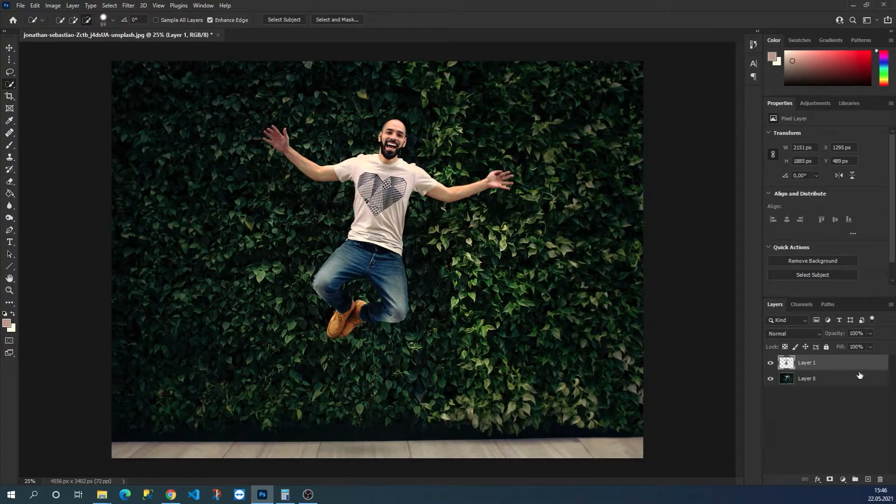
{"action": "left_click", "coordinate": [771, 379]}
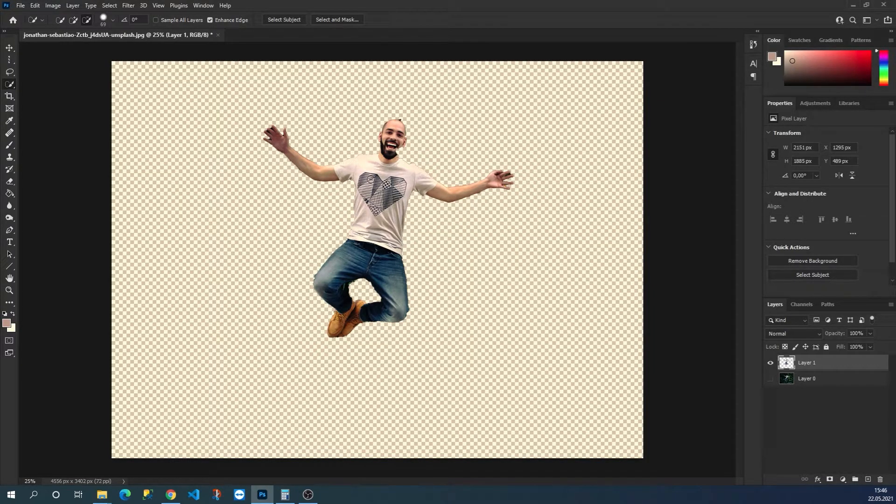
{"action": "left_click", "coordinate": [771, 379]}
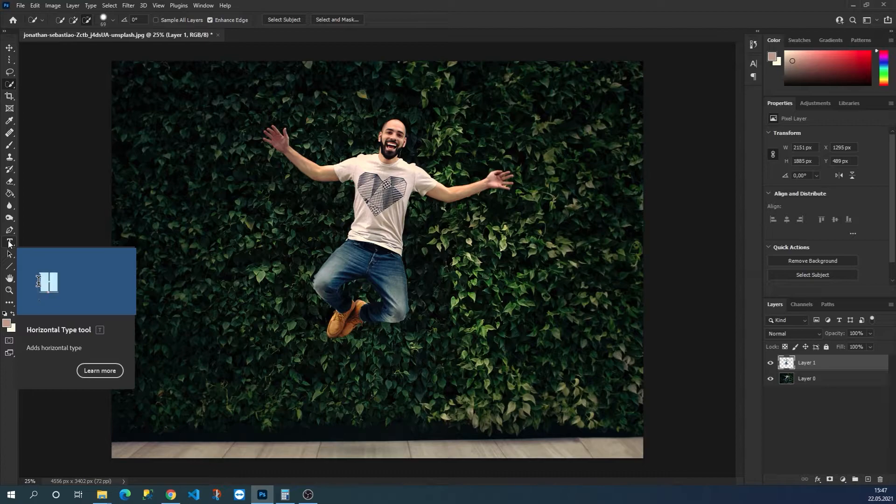
Step: Add a horizontal text layer reading INSPIRATION over the photo
{"action": "left_click", "coordinate": [9, 242]}
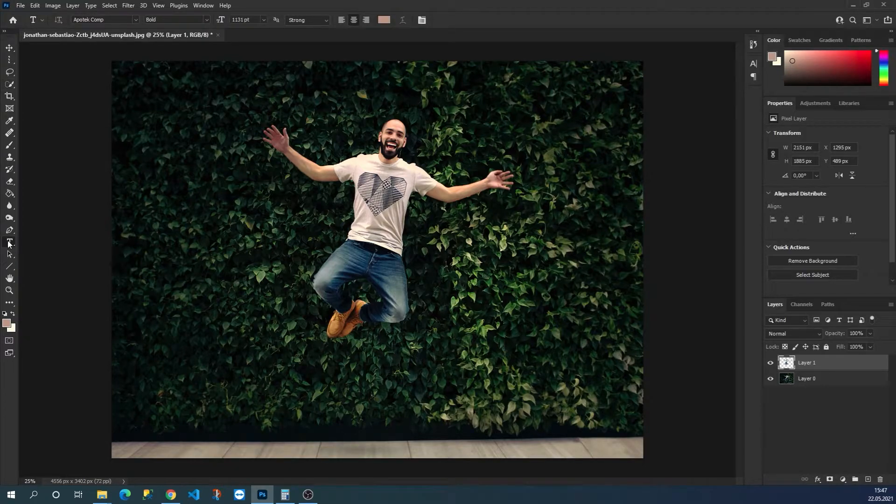
{"action": "left_click", "coordinate": [240, 246]}
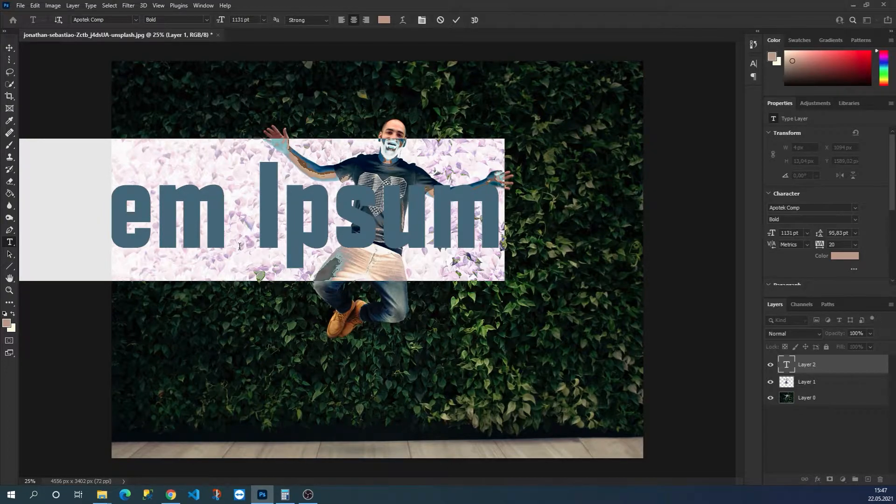
{"action": "type", "text": "I"}
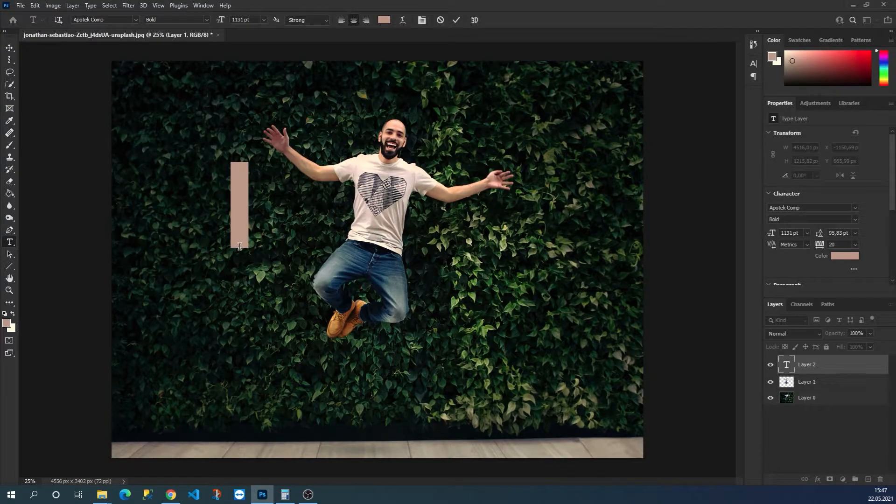
{"action": "key", "text": "BackSpace"}
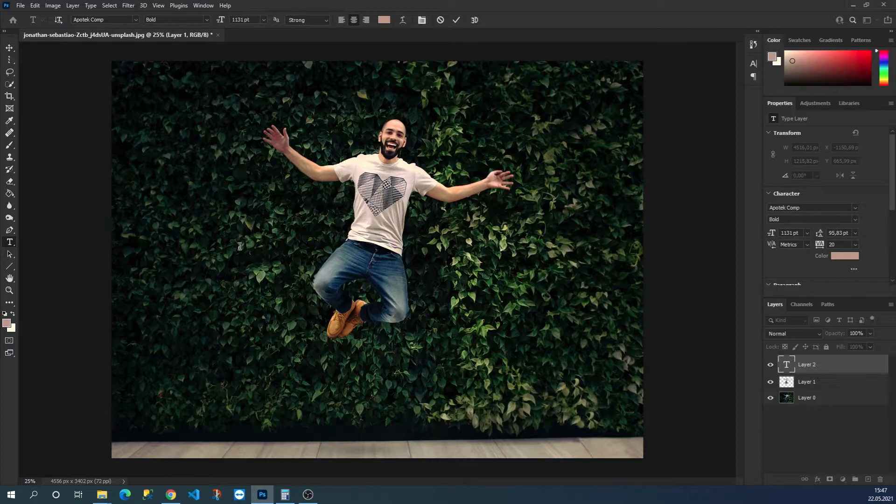
{"action": "type", "text": "INSPI"}
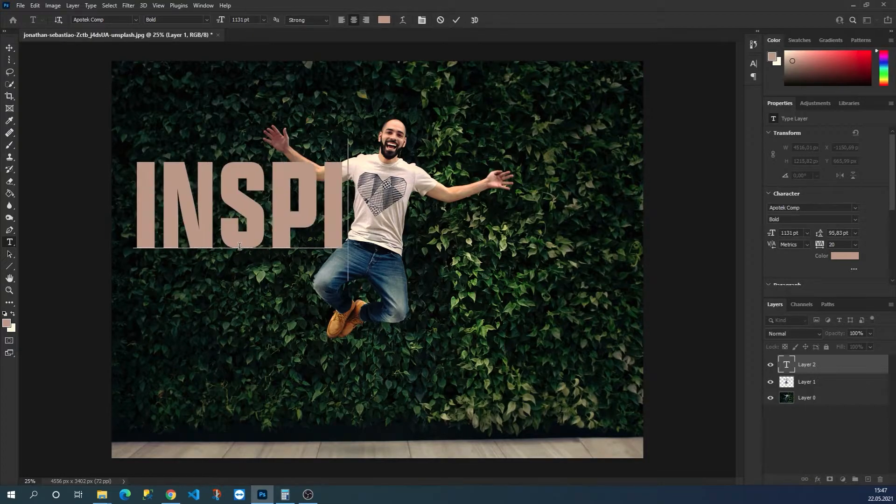
{"action": "type", "text": "RATION"}
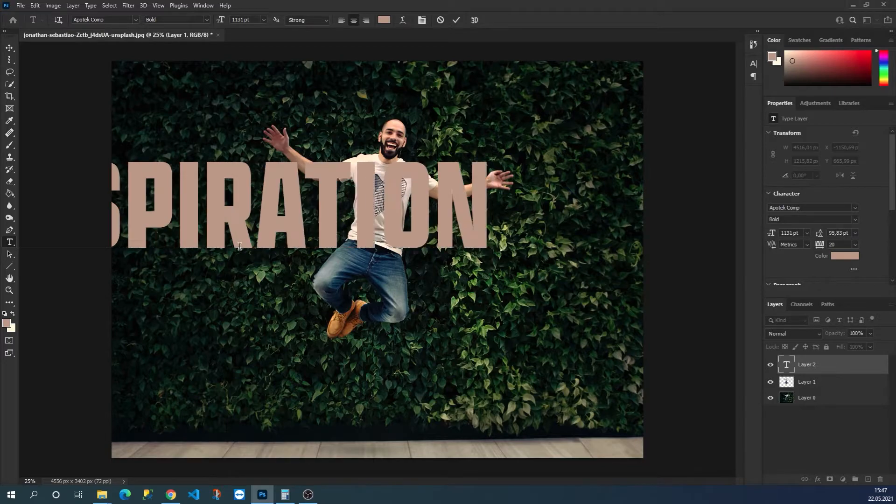
Step: Recolour the whole INSPIRATION text to the lightest near-white shade and move it to span the photo across the man's legs
{"action": "key", "text": "ctrl+a"}
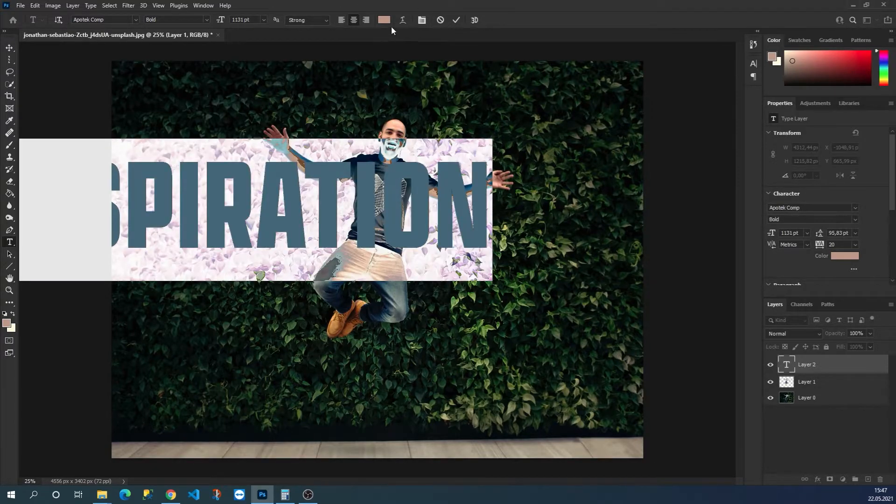
{"action": "left_click", "coordinate": [385, 21]}
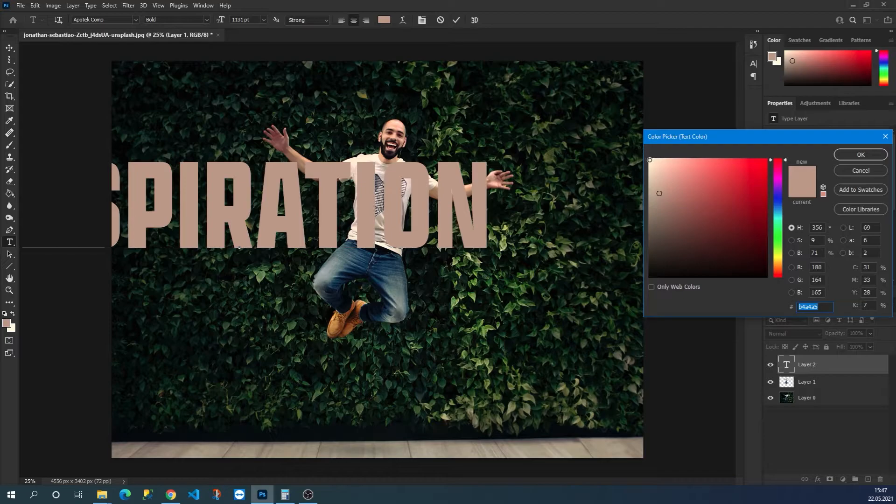
{"action": "left_click", "coordinate": [650, 160]}
{"action": "left_click", "coordinate": [863, 155]}
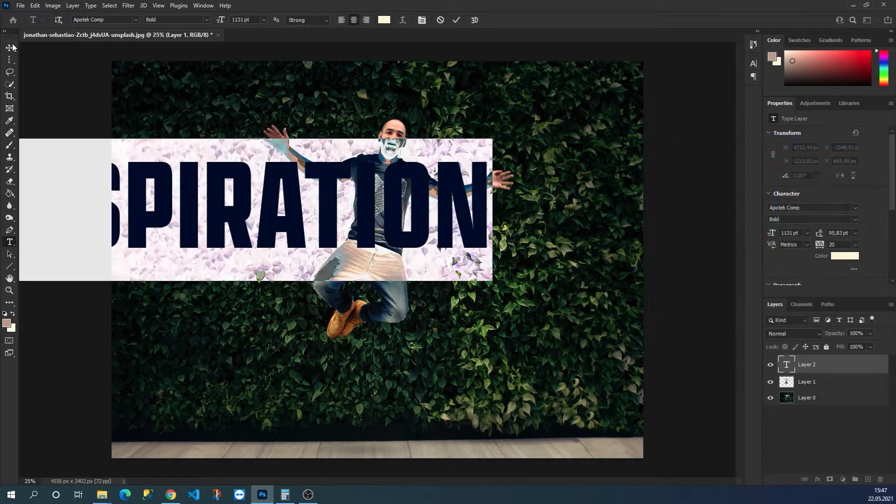
{"action": "left_click", "coordinate": [9, 48]}
{"action": "left_click_drag", "start_coordinate": [217, 192], "coordinate": [356, 256]}
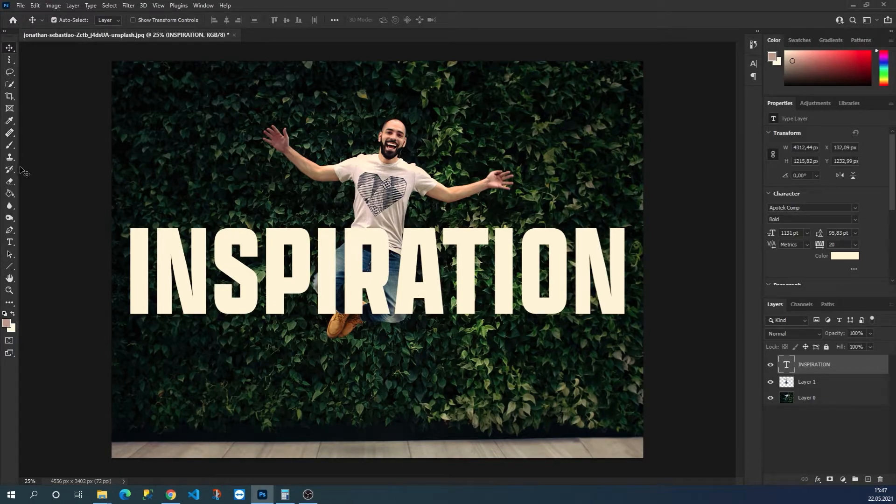
Step: Set the font size of the whole INSPIRATION text to 1132 pt
{"action": "left_click", "coordinate": [15, 241]}
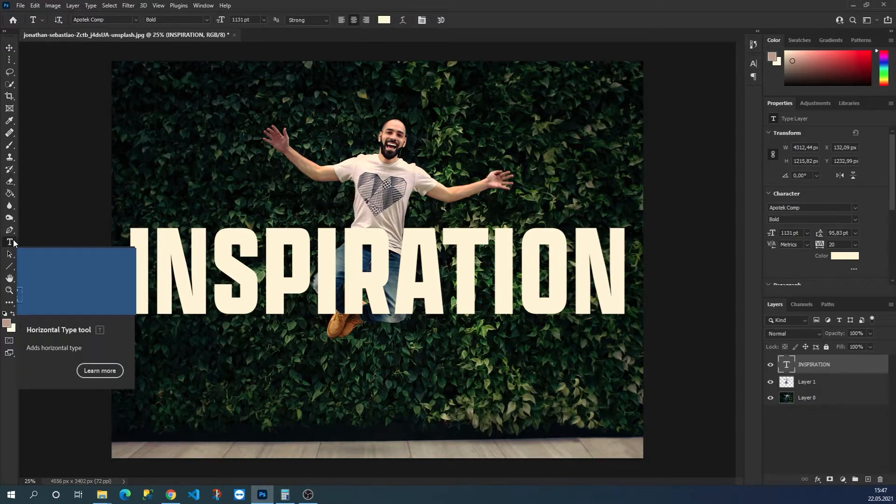
{"action": "left_click", "coordinate": [298, 265]}
{"action": "key", "text": "ctrl+a"}
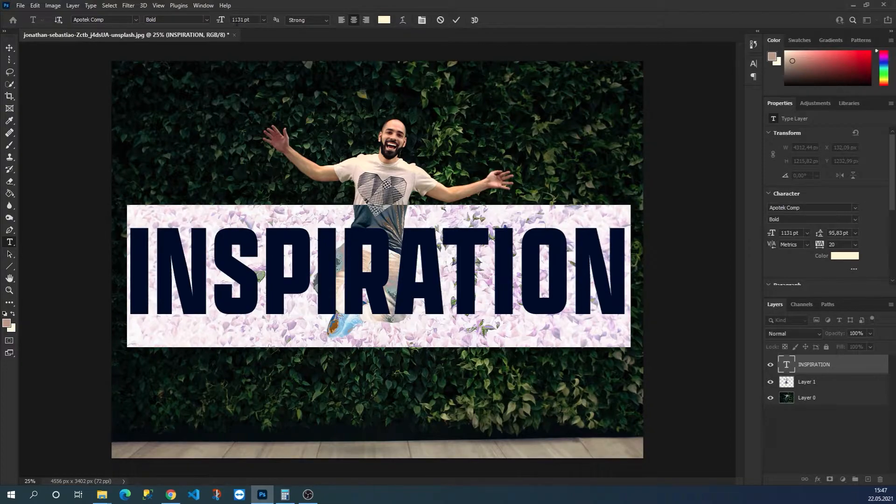
{"action": "left_click", "coordinate": [262, 19]}
{"action": "left_click", "coordinate": [251, 74]}
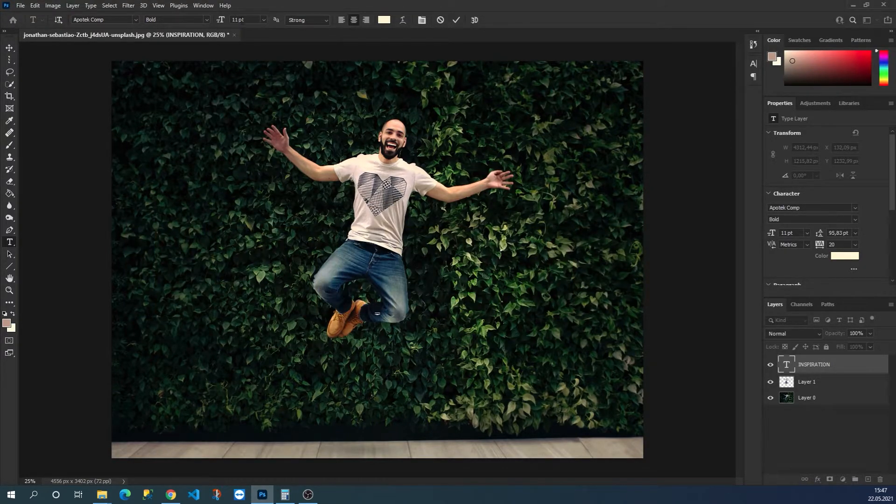
{"action": "left_click_drag", "start_coordinate": [222, 21], "coordinate": [648, 33]}
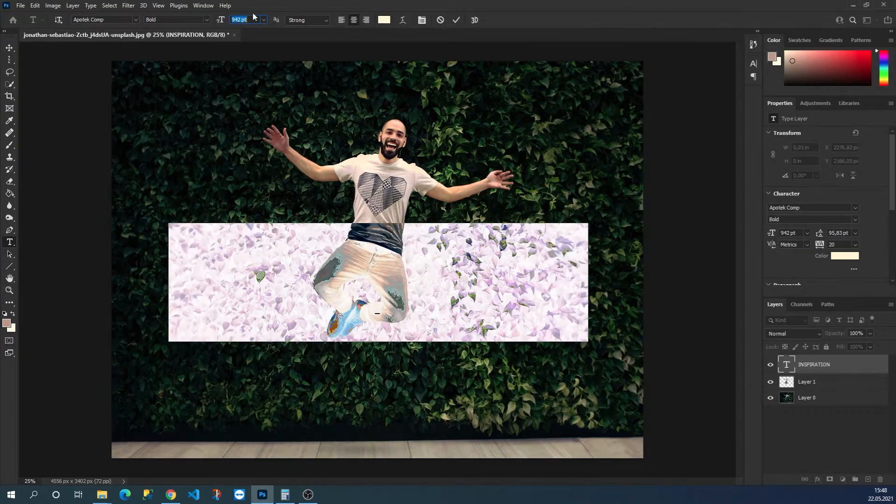
{"action": "left_click_drag", "start_coordinate": [221, 22], "coordinate": [307, 25]}
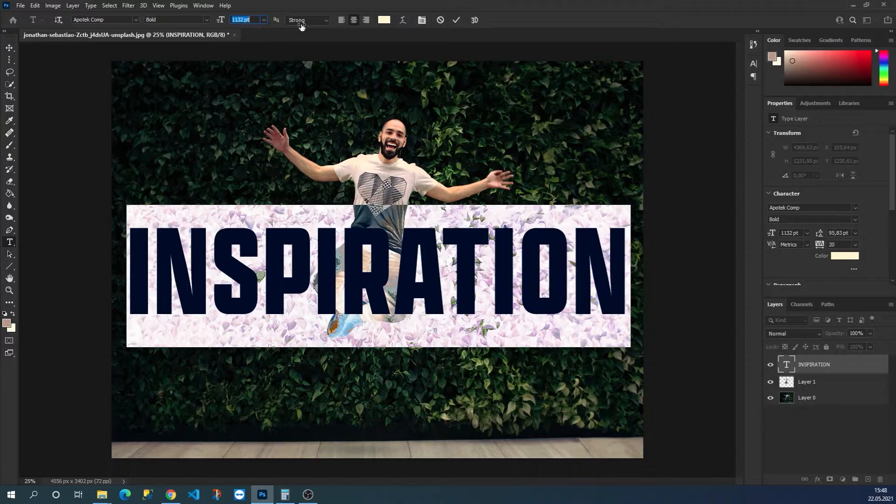
{"action": "left_click", "coordinate": [9, 50]}
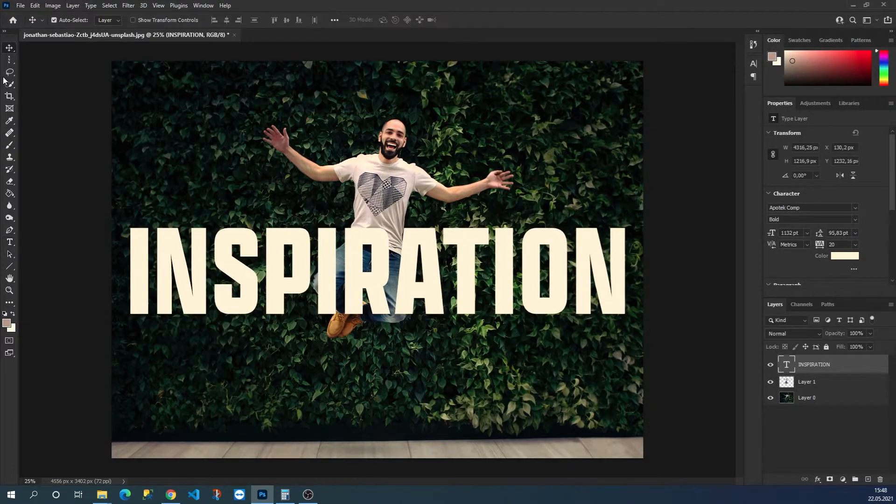
Step: Move the INSPIRATION lettering slightly lower and place its layer between the man's cutout and the original photo
{"action": "left_click_drag", "start_coordinate": [331, 249], "coordinate": [329, 260]}
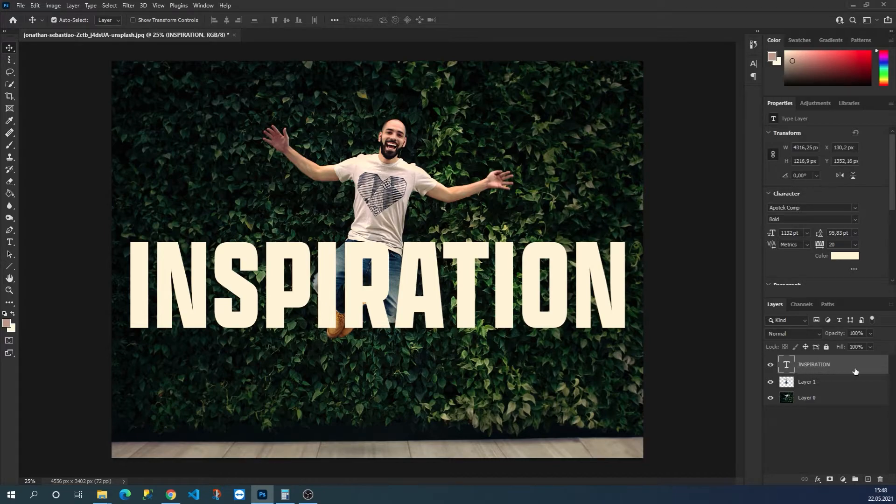
{"action": "left_click_drag", "start_coordinate": [846, 365], "coordinate": [847, 389]}
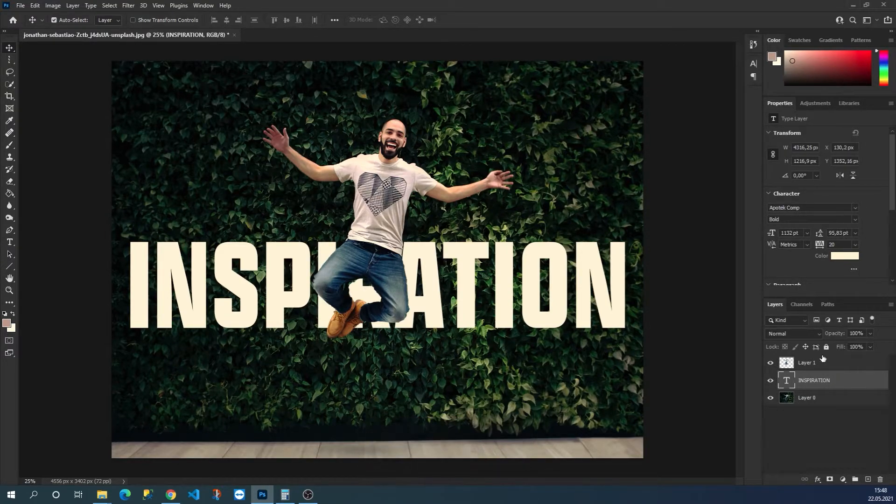
Step: Compare layer orders by moving INSPIRATION below the original photo, above the cutout and back between the two
{"action": "left_click_drag", "start_coordinate": [827, 384], "coordinate": [835, 407]}
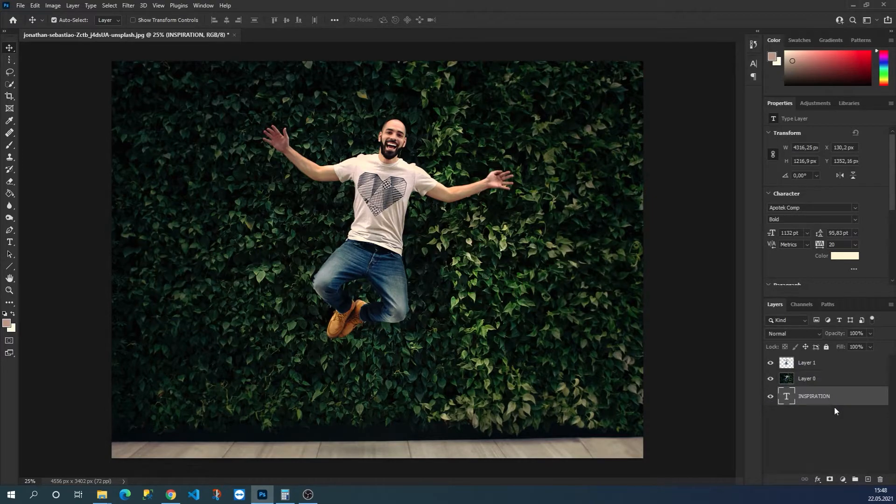
{"action": "left_click_drag", "start_coordinate": [830, 398], "coordinate": [825, 361]}
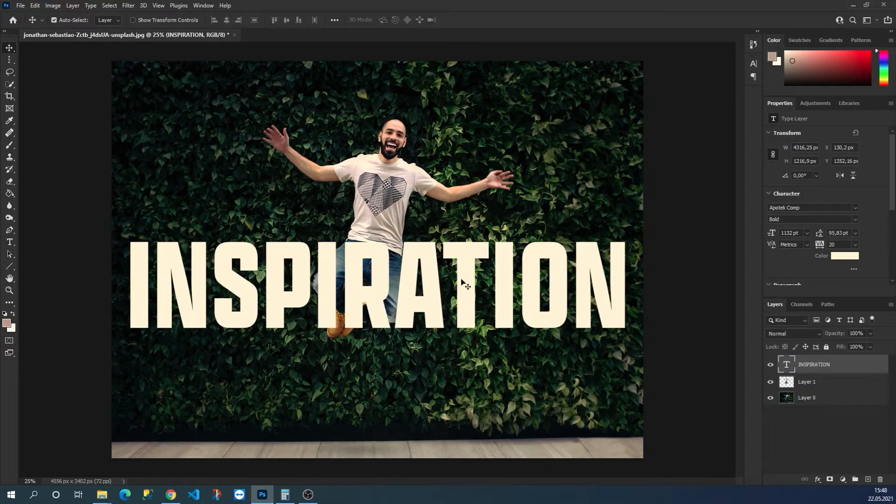
{"action": "left_click_drag", "start_coordinate": [841, 365], "coordinate": [841, 392]}
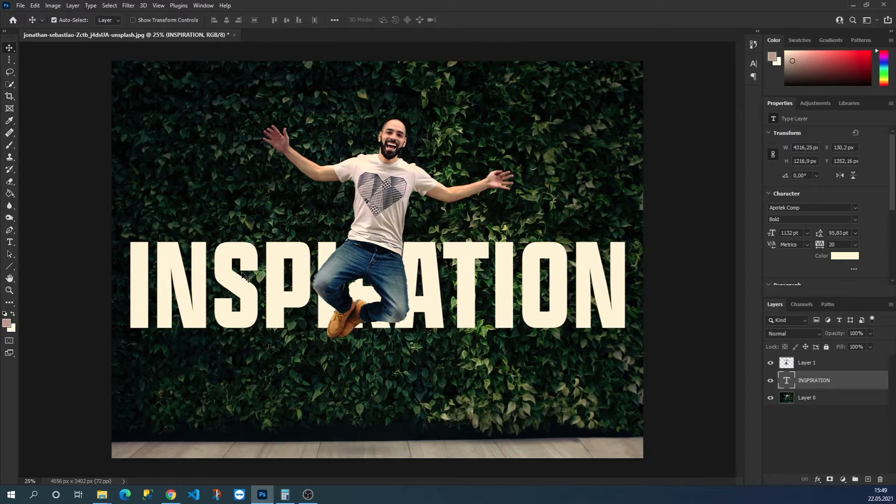
Step: Recolour the letters ATION with the orange-brown #d1a45c sampled from the man's shoes
{"action": "left_click", "coordinate": [10, 242]}
{"action": "left_click_drag", "start_coordinate": [402, 266], "coordinate": [623, 284]}
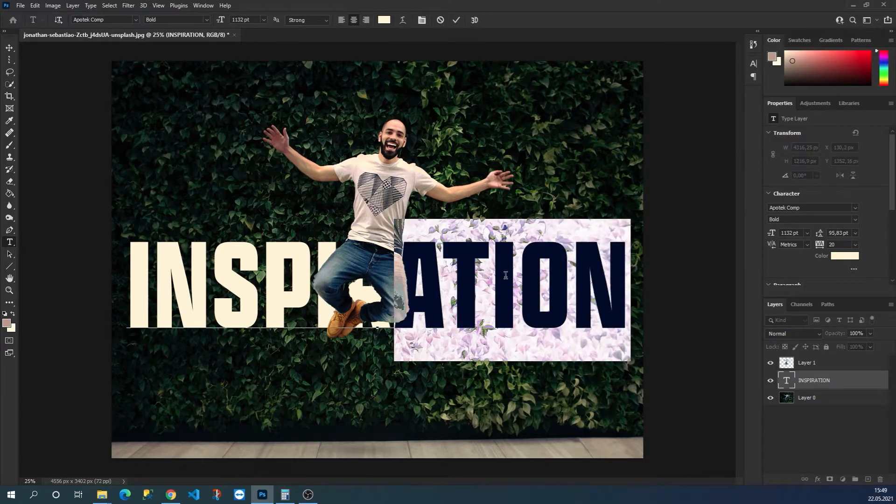
{"action": "left_click", "coordinate": [384, 20]}
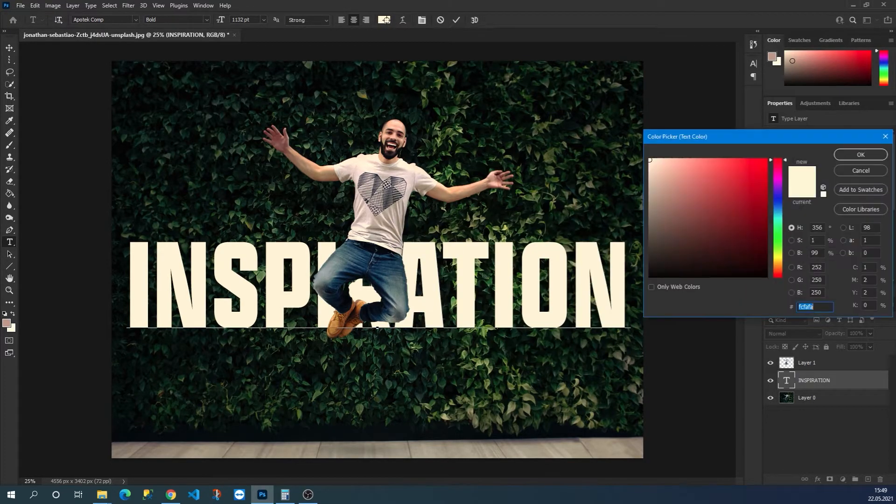
{"action": "left_click_drag", "start_coordinate": [734, 140], "coordinate": [683, 140]}
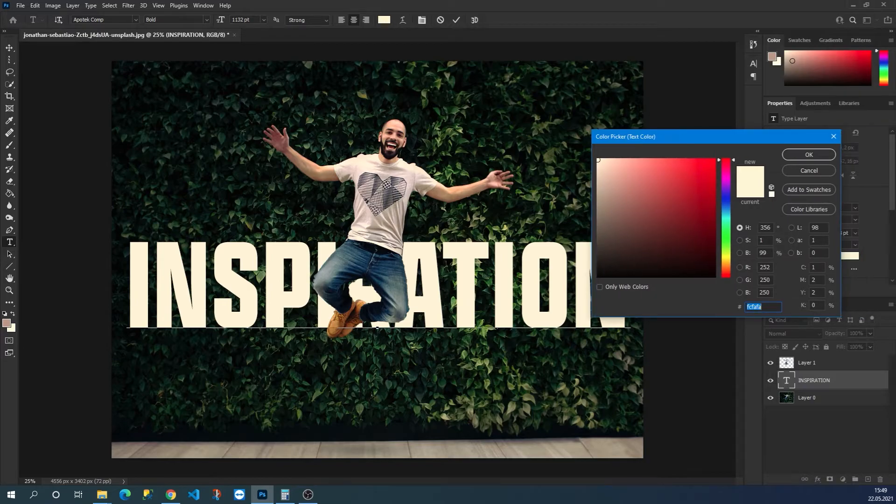
{"action": "left_click", "coordinate": [357, 304]}
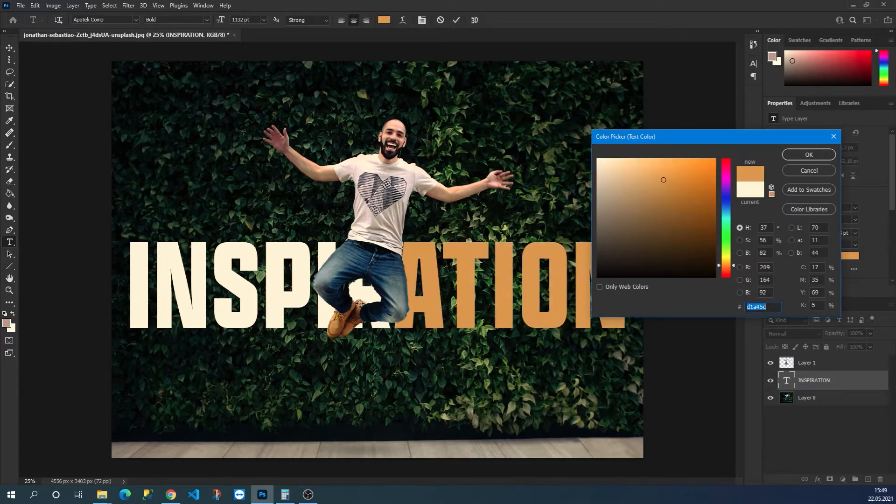
{"action": "left_click", "coordinate": [800, 155]}
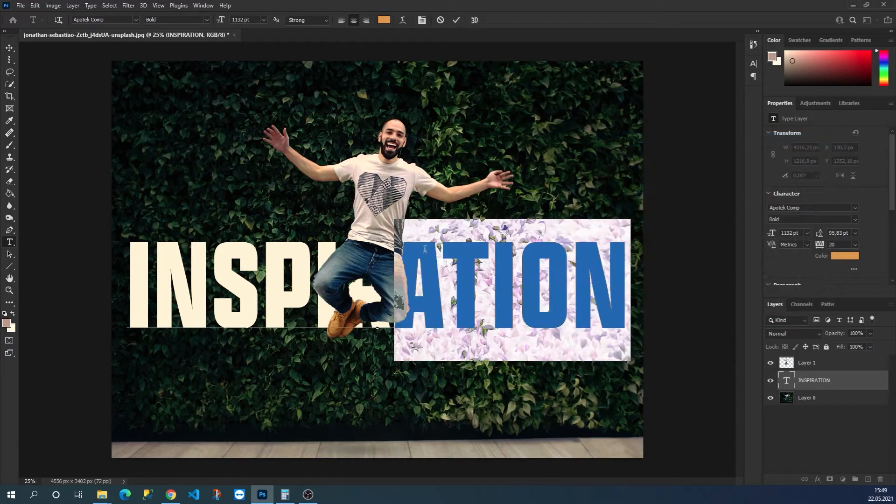
{"action": "left_click", "coordinate": [456, 21]}
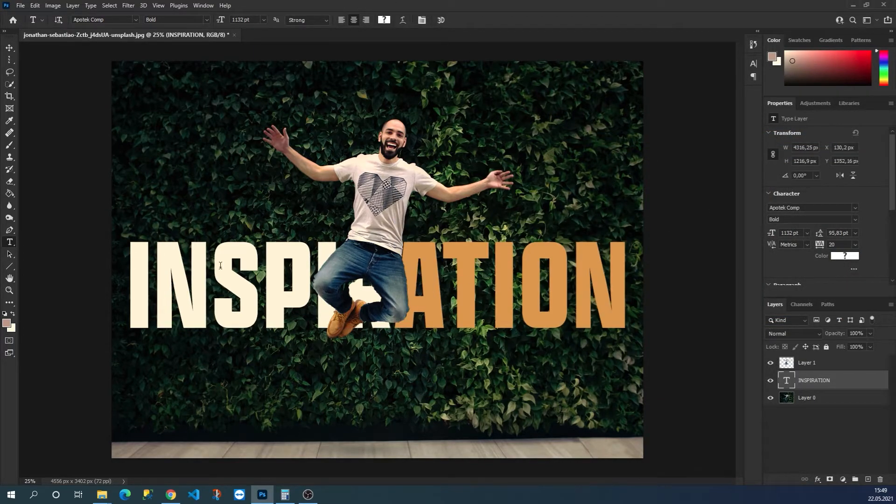
Step: Try moving the INSPIRATION lettering slightly higher behind the man
{"action": "left_click", "coordinate": [10, 48]}
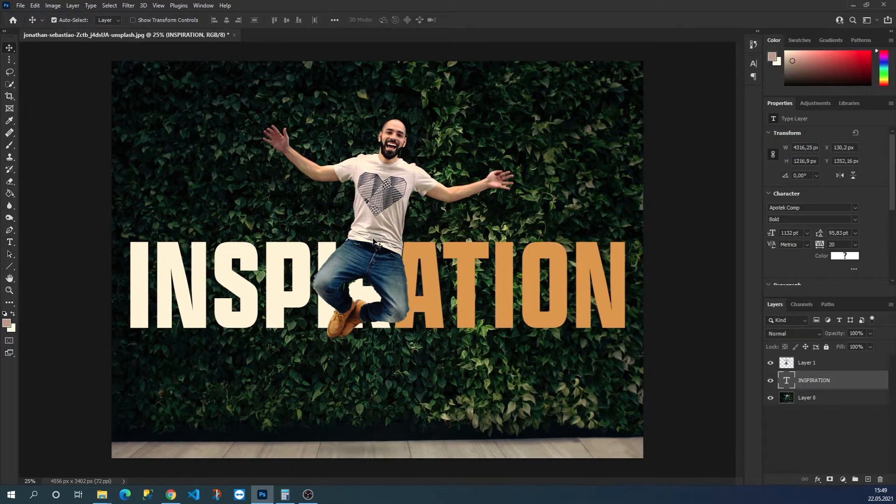
{"action": "left_click_drag", "start_coordinate": [425, 257], "coordinate": [425, 251]}
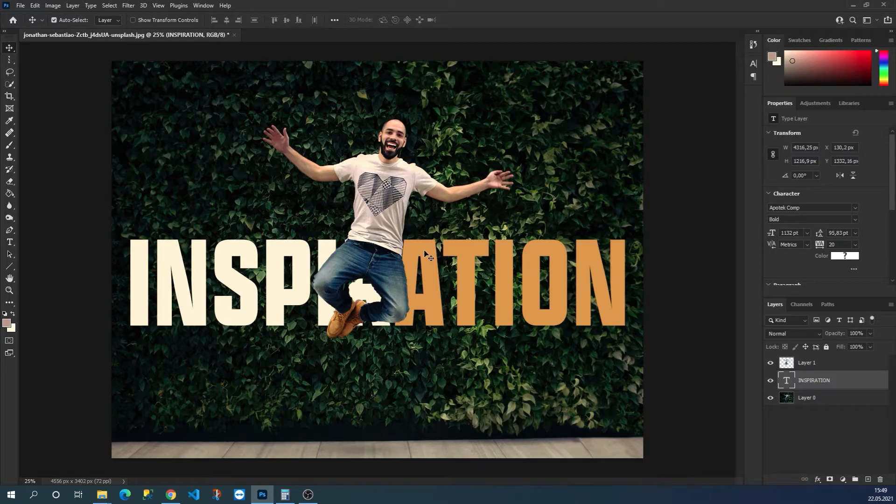
{"action": "left_click_drag", "start_coordinate": [425, 254], "coordinate": [424, 253]}
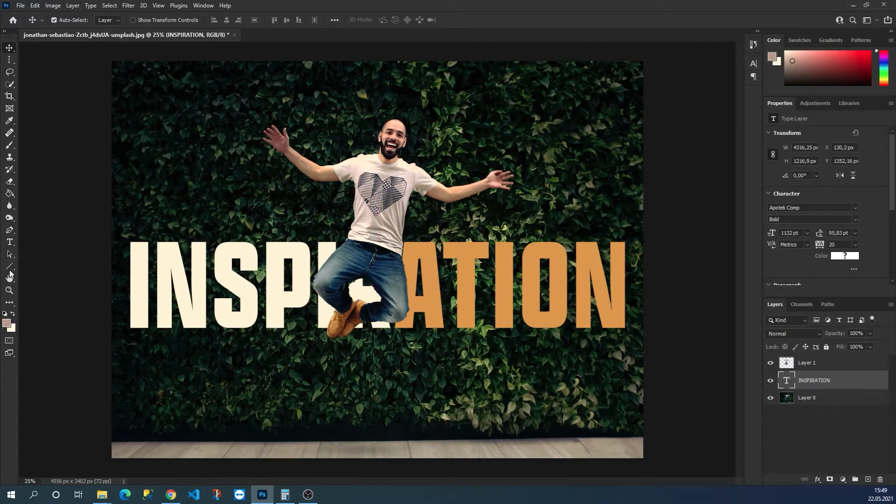
Step: Draw a line about 4232 px long just above the INSPIRATION lettering and give its stroke the orange-brown of ATION
{"action": "left_click", "coordinate": [10, 267]}
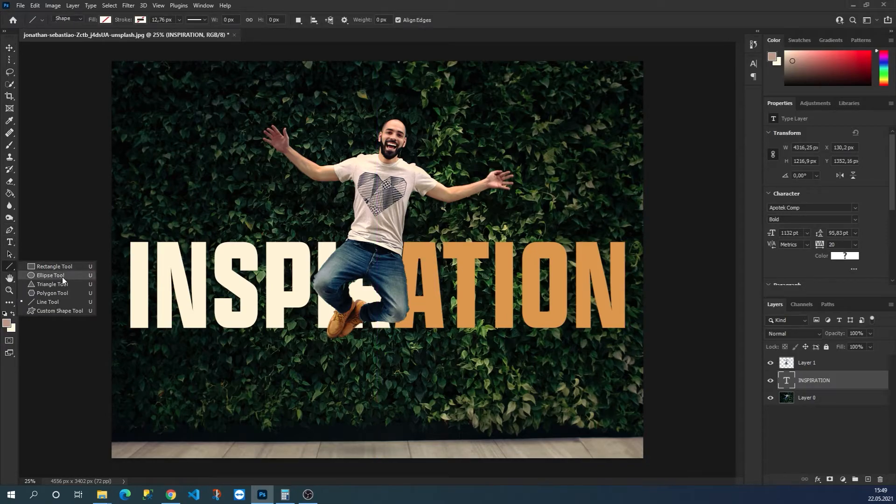
{"action": "left_click", "coordinate": [52, 302]}
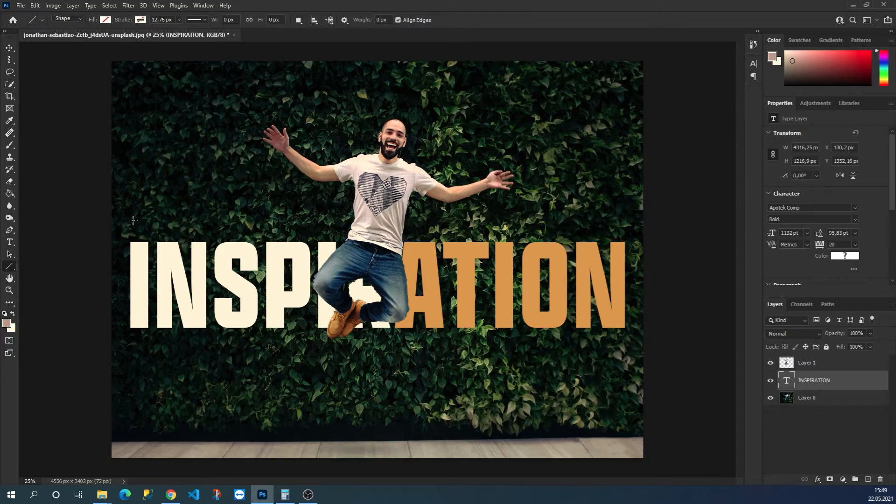
{"action": "left_click_drag", "start_coordinate": [130, 227], "coordinate": [624, 230]}
{"action": "left_click", "coordinate": [140, 21]}
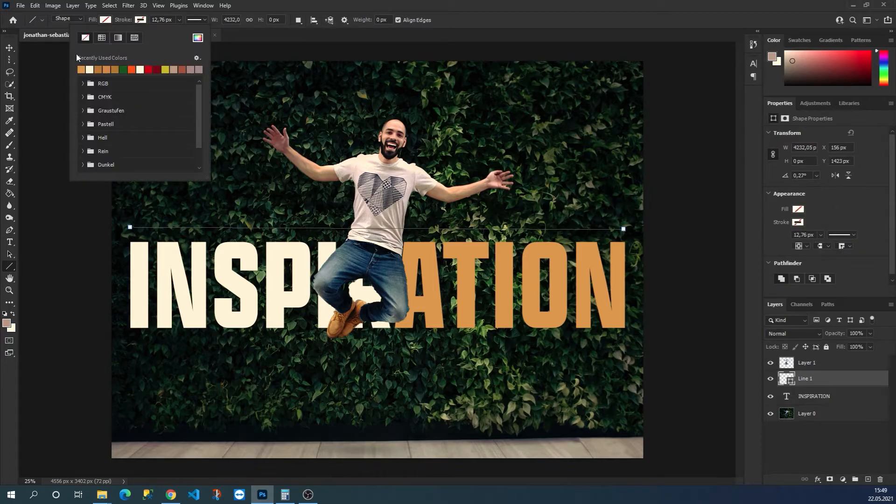
{"action": "left_click", "coordinate": [82, 69]}
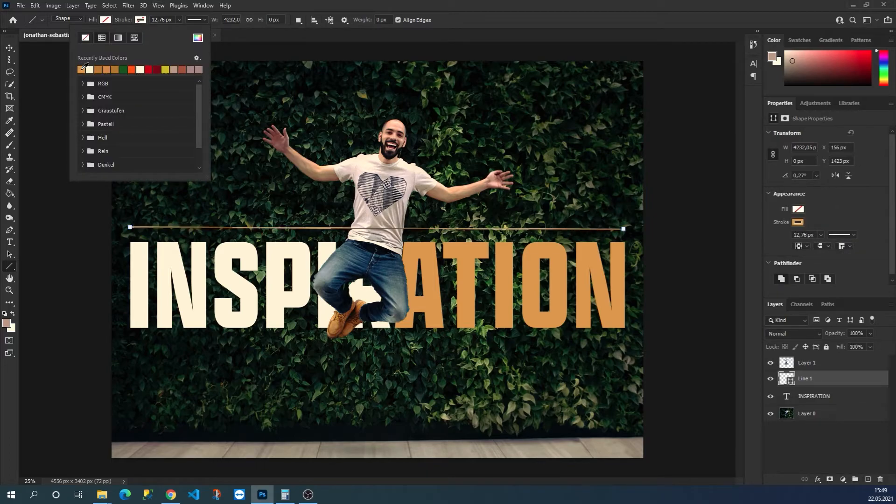
Step: Set the stroke width of the line above the lettering to 55 px and deselect the line
{"action": "left_click", "coordinate": [205, 20]}
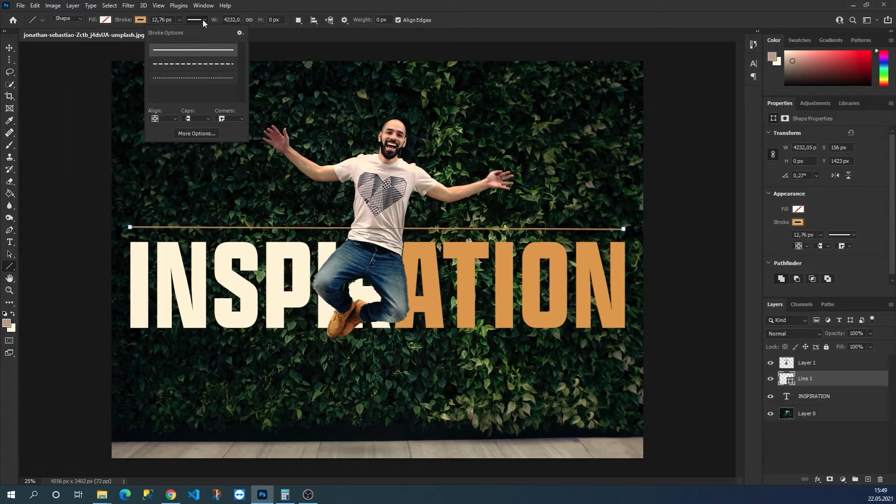
{"action": "left_click", "coordinate": [179, 20]}
{"action": "left_click_drag", "start_coordinate": [180, 31], "coordinate": [197, 36]}
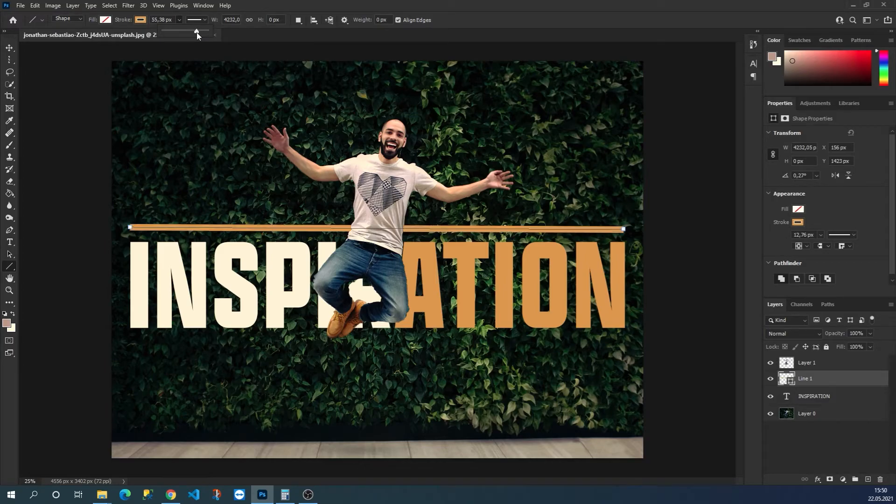
{"action": "left_click", "coordinate": [154, 19]}
{"action": "type", "text": "55"}
{"action": "left_click", "coordinate": [8, 49]}
{"action": "left_click", "coordinate": [567, 174]}
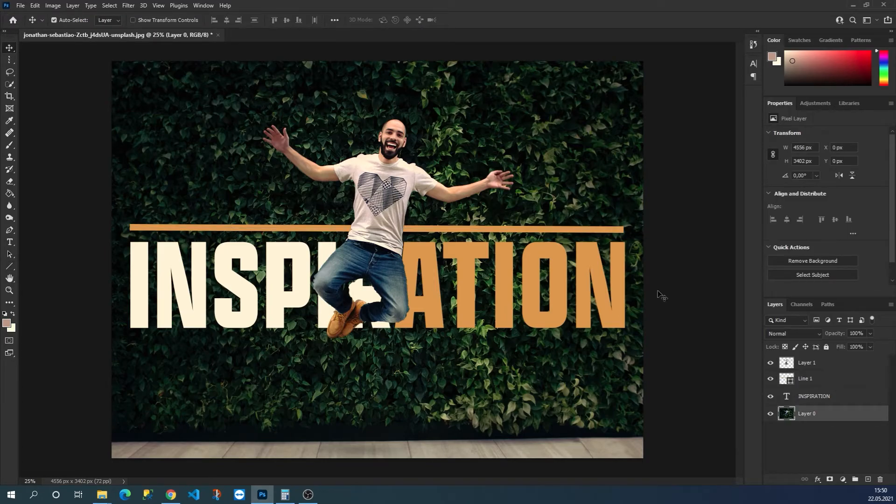